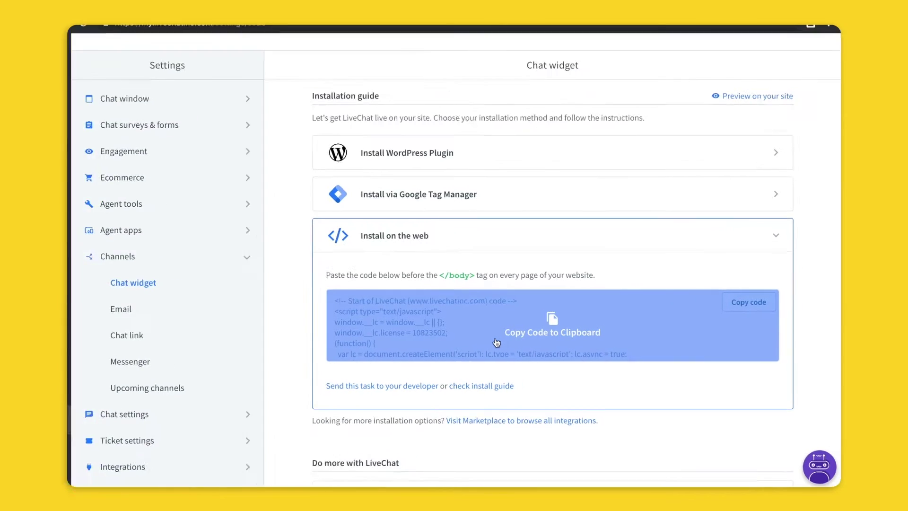
Copy the web installation code of the chat widget to the clipboard
click(380, 344)
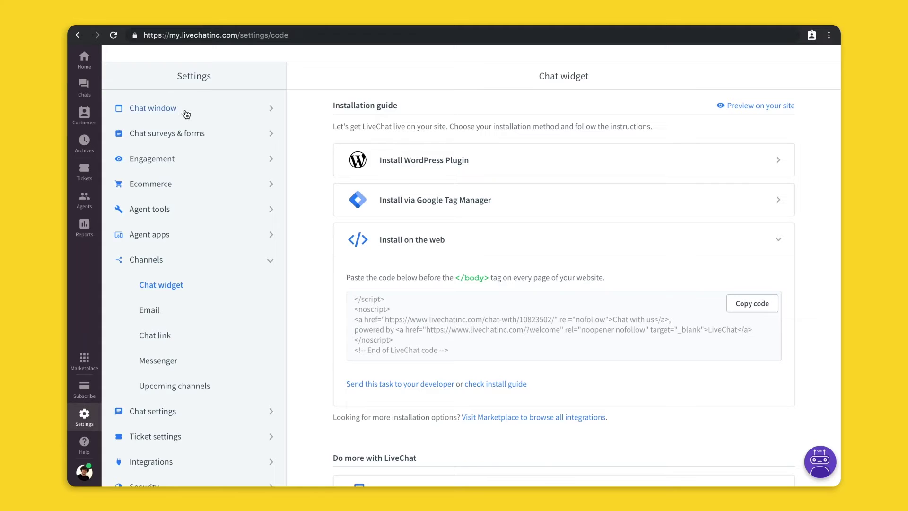
In the chat window customization, try the Modern theme and Bubble style, and set the maximized window to Smooth and the minimized window to Bar
click(185, 112)
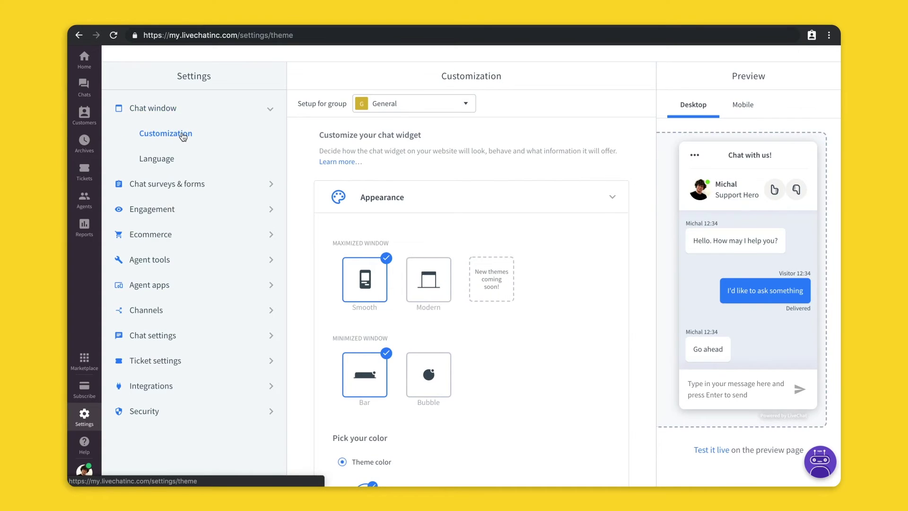
click(438, 279)
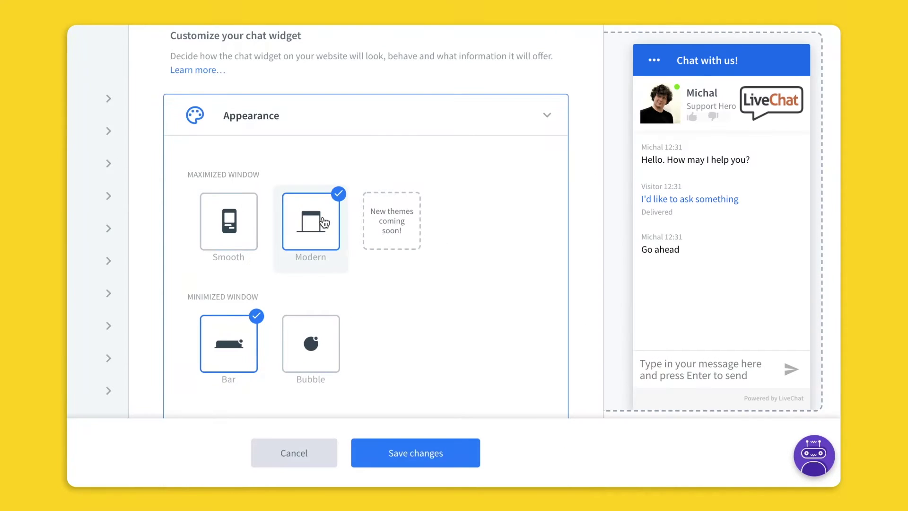
click(249, 223)
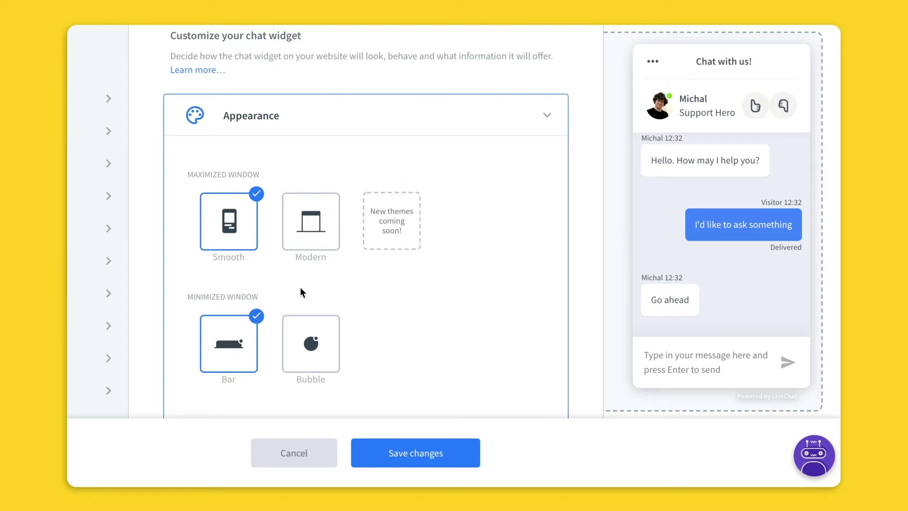
click(310, 348)
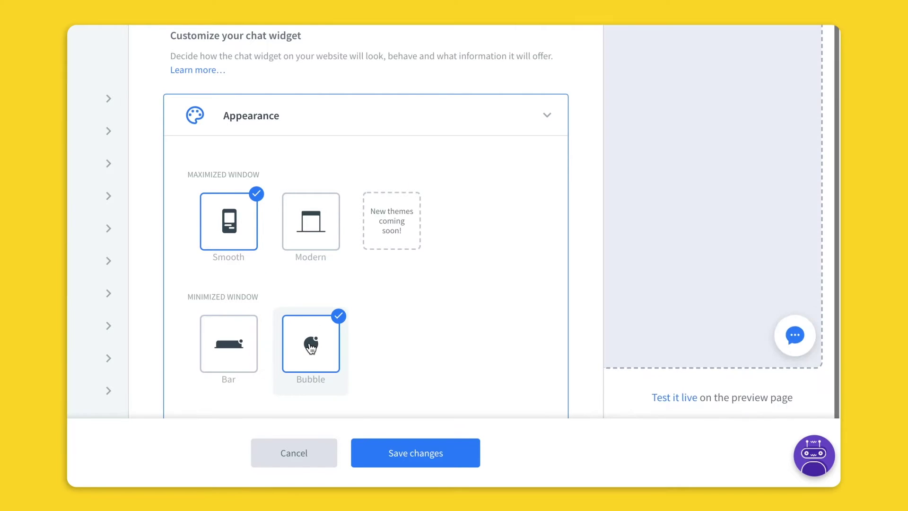
click(245, 337)
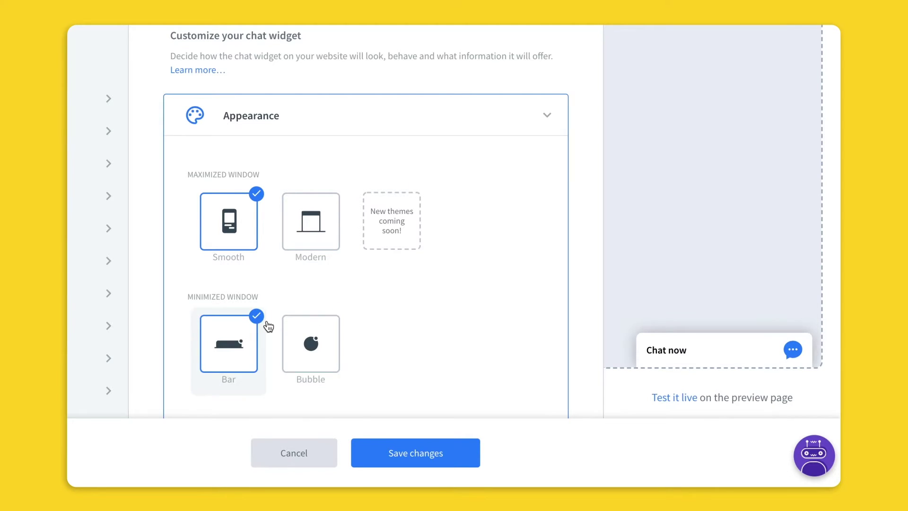
Open the widget's additional tweaks below the color and position settings and save the customization changes
scroll(397, 313, down, 3)
scroll(396, 313, down, 3)
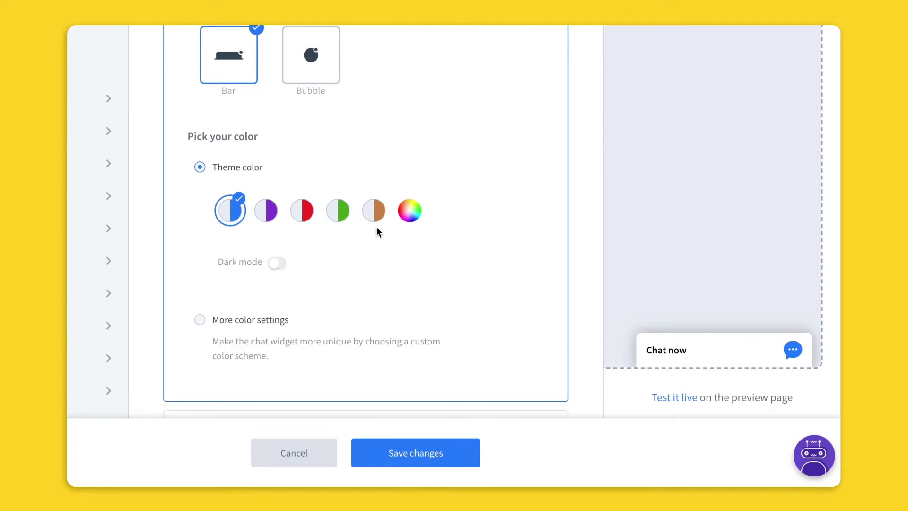
scroll(384, 234, down, 3)
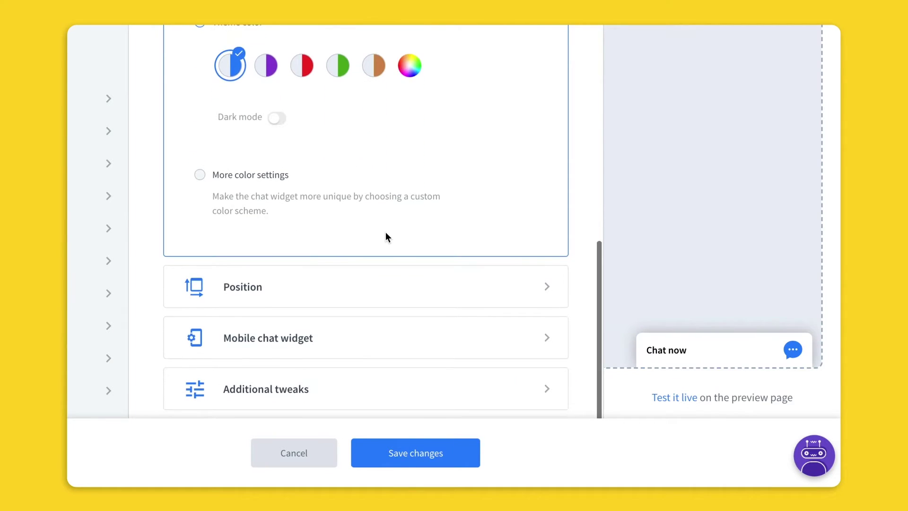
click(368, 378)
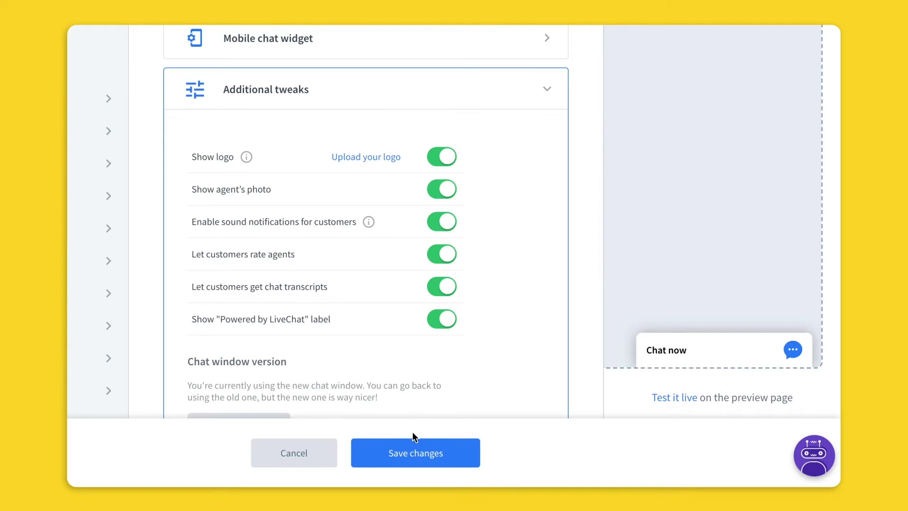
click(413, 457)
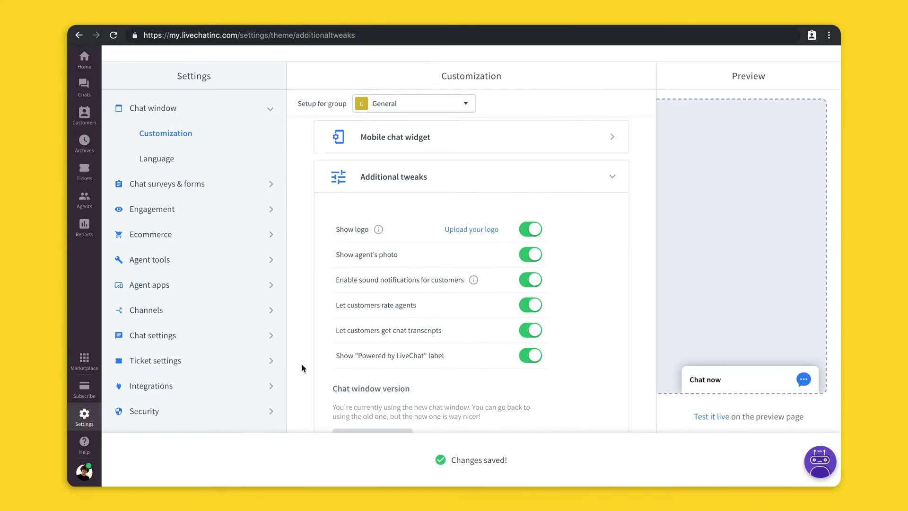
Examine the available chat window languages and the editable phrases in the Language settings
scroll(303, 365, up, 3)
click(150, 159)
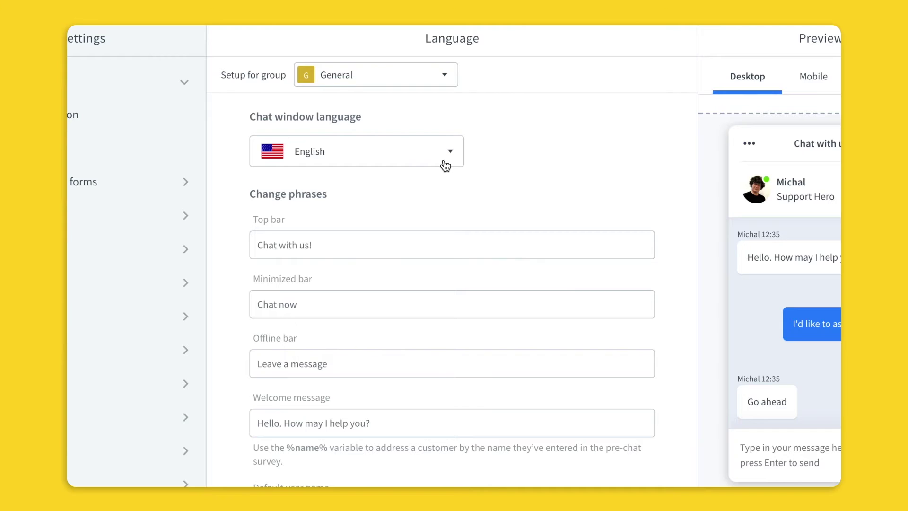
click(444, 164)
scroll(397, 231, down, 1)
scroll(397, 238, down, 5)
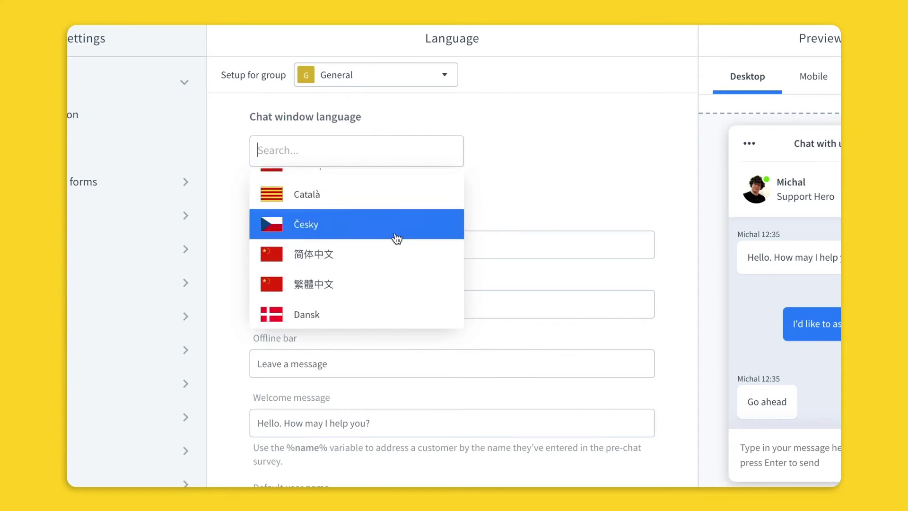
scroll(397, 238, up, 5)
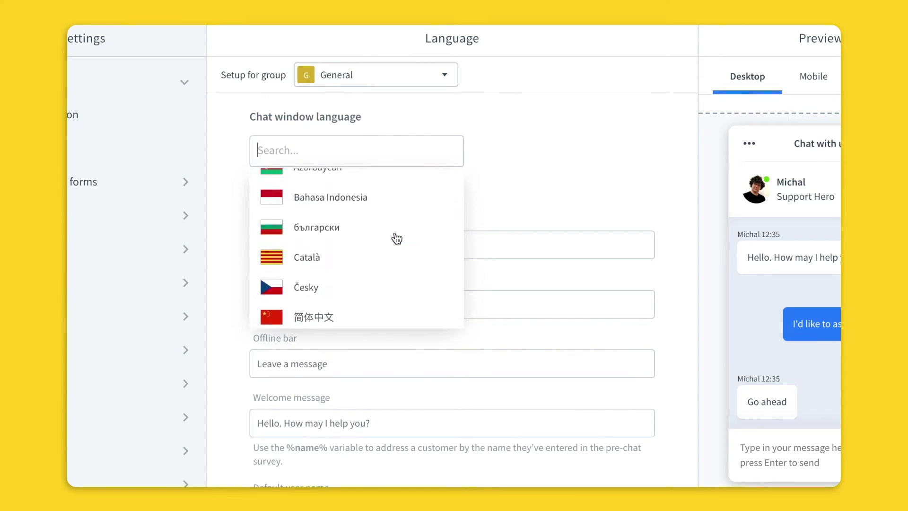
click(476, 162)
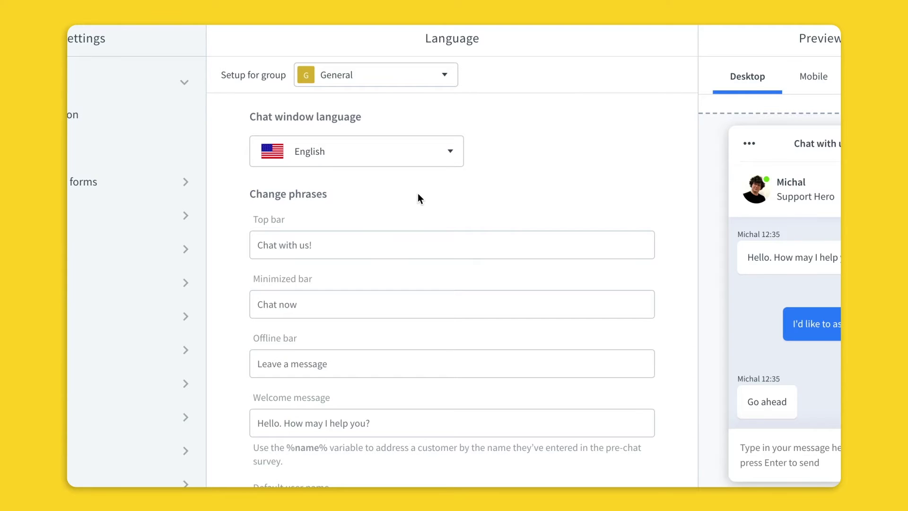
scroll(418, 193, down, 3)
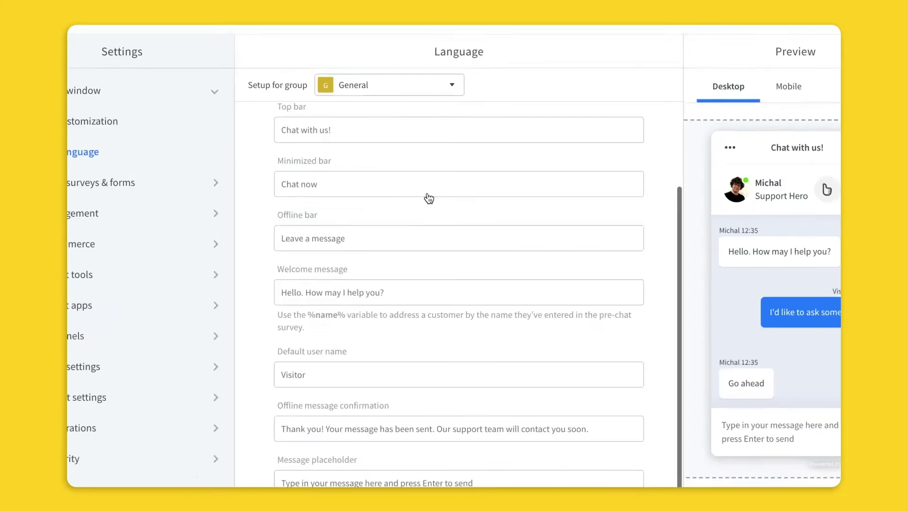
scroll(446, 197, up, 1)
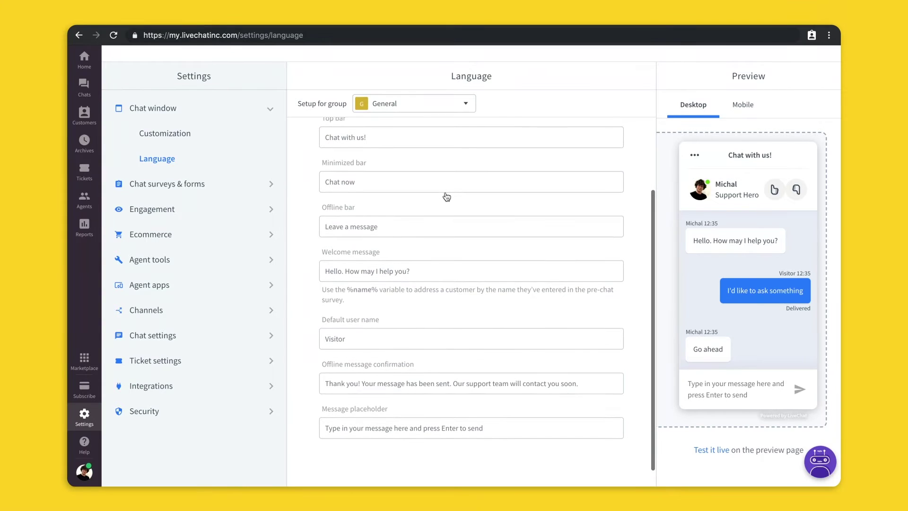
scroll(447, 197, up, 2)
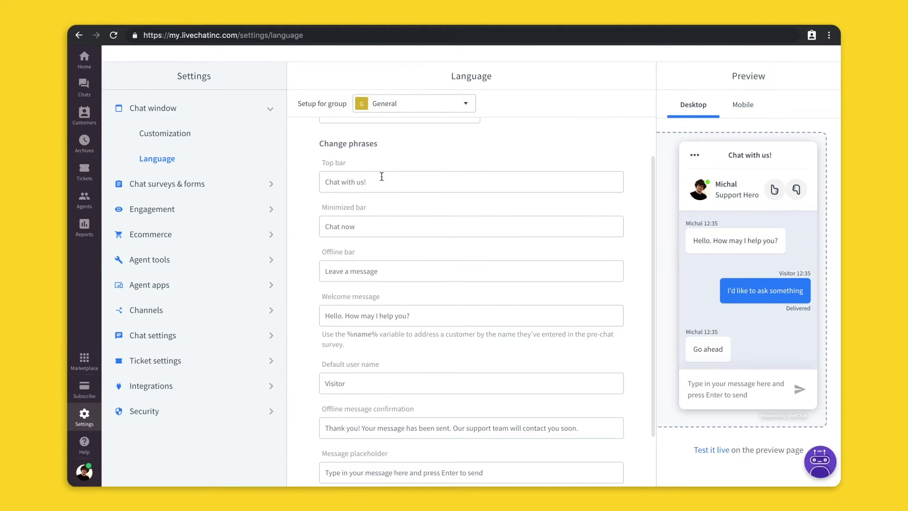
Try removing the website address question from the pre-chat survey, and discard the change
click(182, 180)
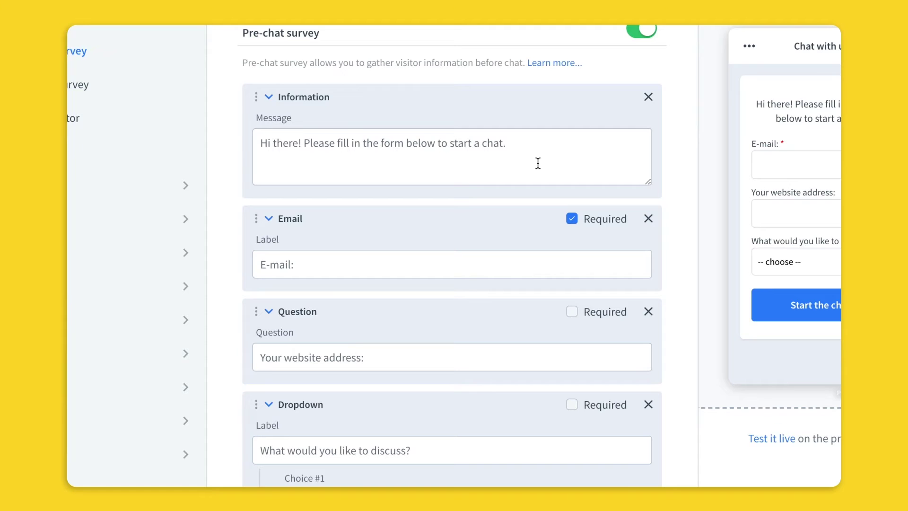
scroll(538, 163, down, 1)
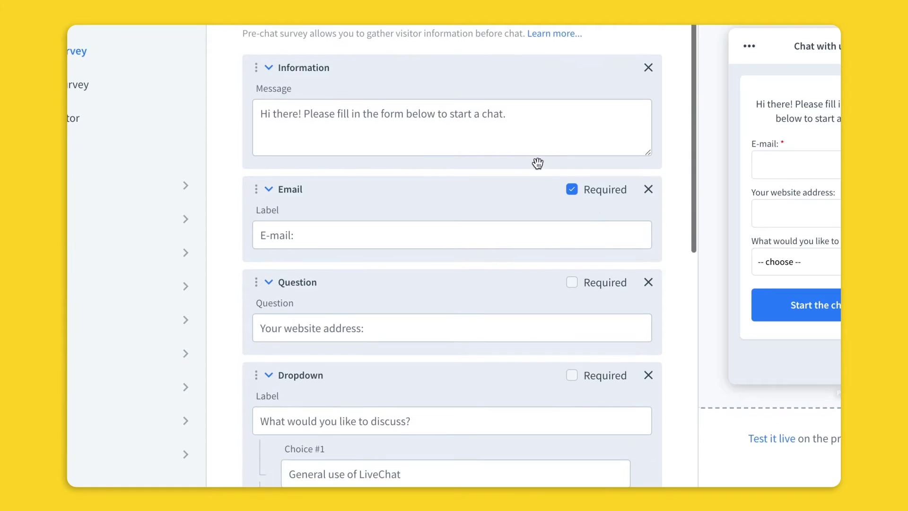
click(649, 285)
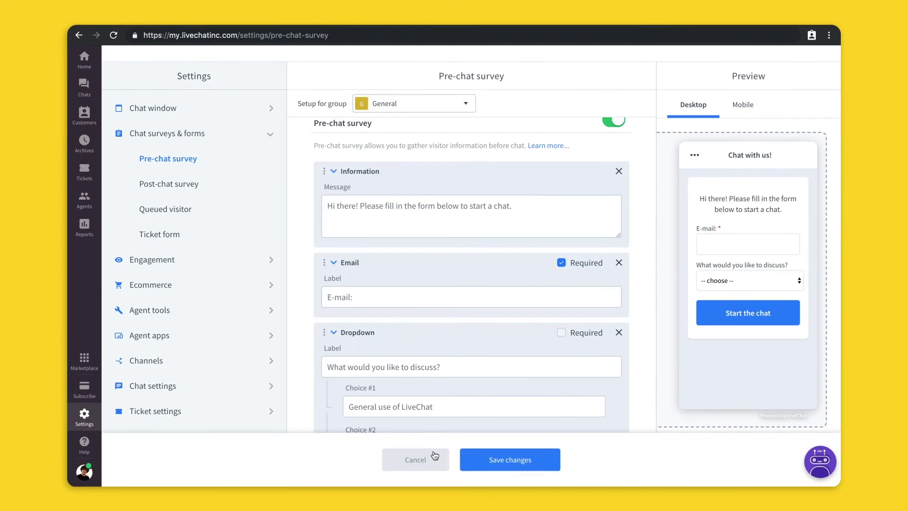
click(377, 451)
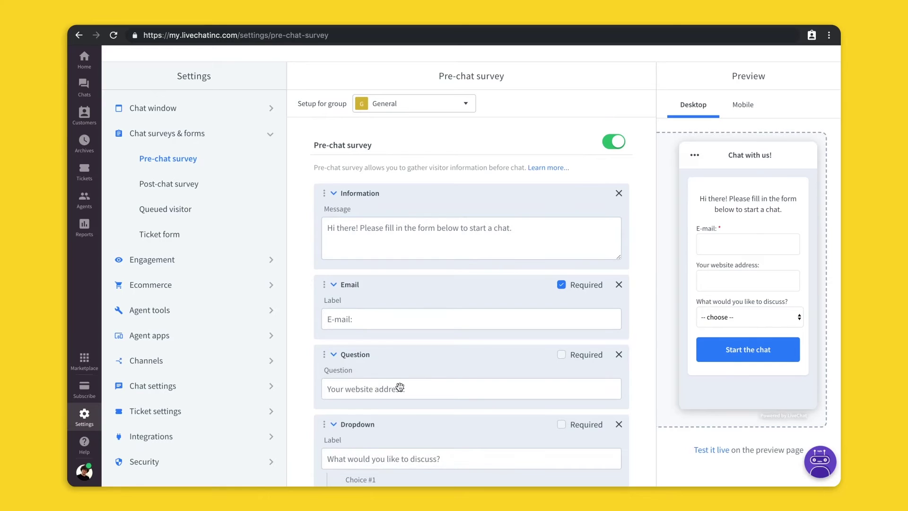
Review the post-chat survey and the ticket form settings
click(187, 184)
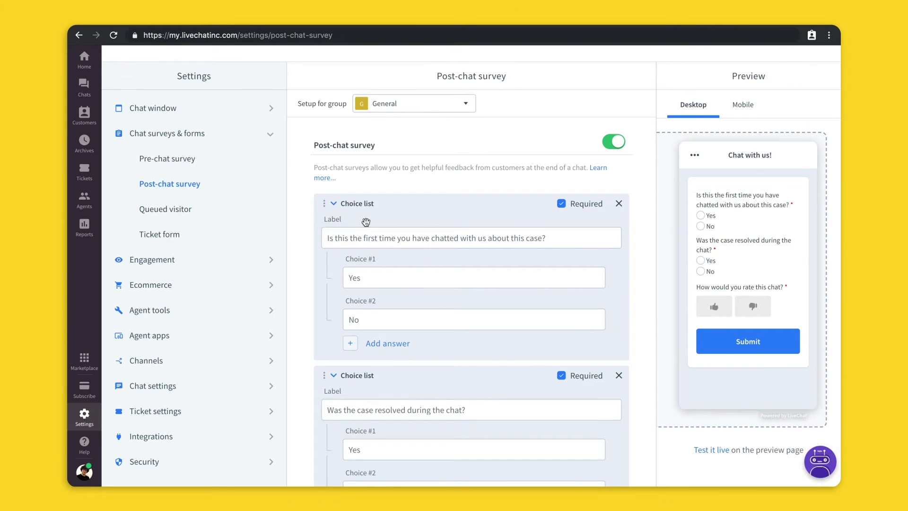
click(173, 233)
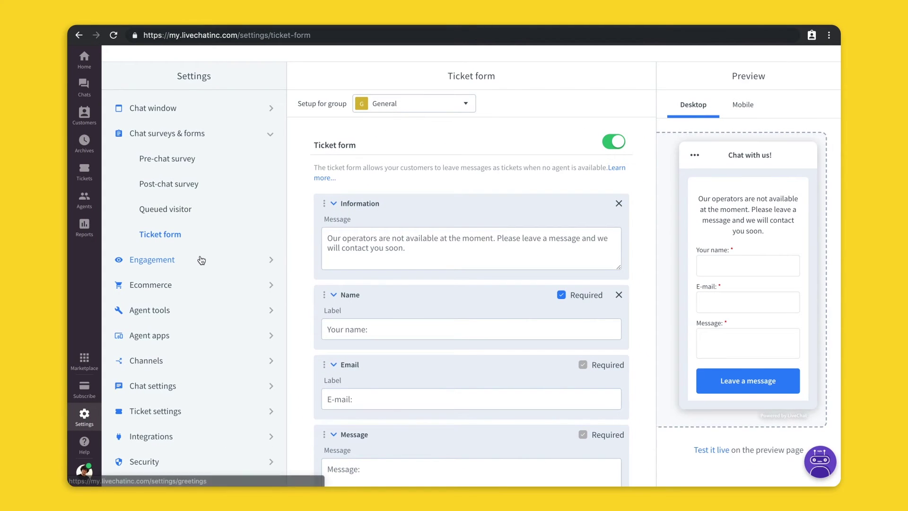
Draft a new greeting for specific pages with the message "Hello, how may I help you?", and cancel it
click(202, 260)
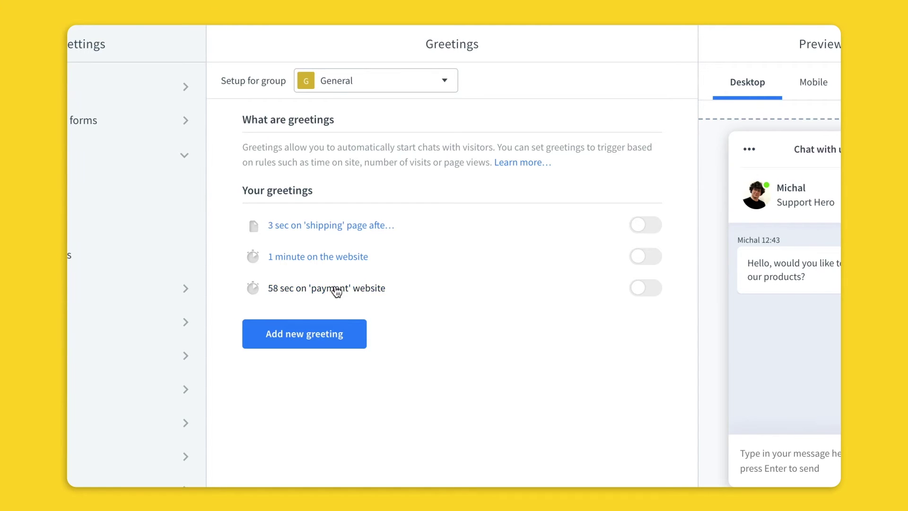
click(299, 340)
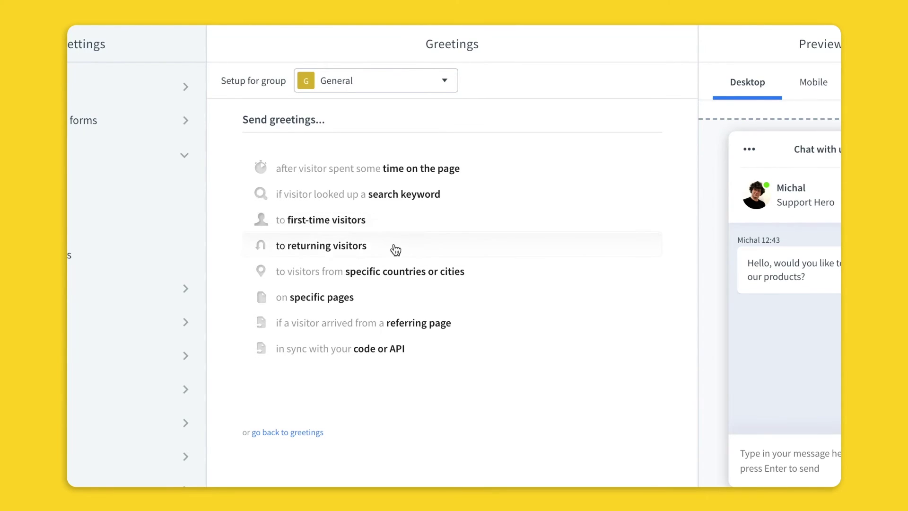
click(383, 303)
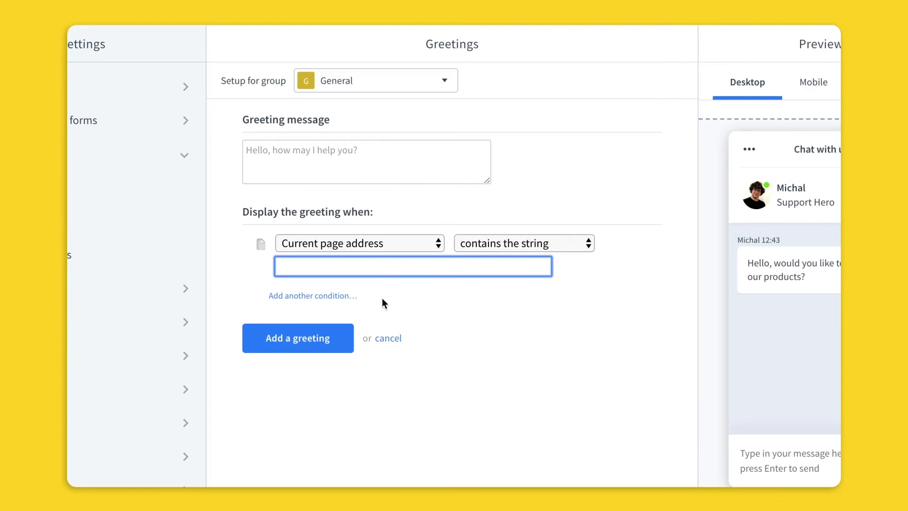
click(428, 154)
text(Hello, how may I help you?)
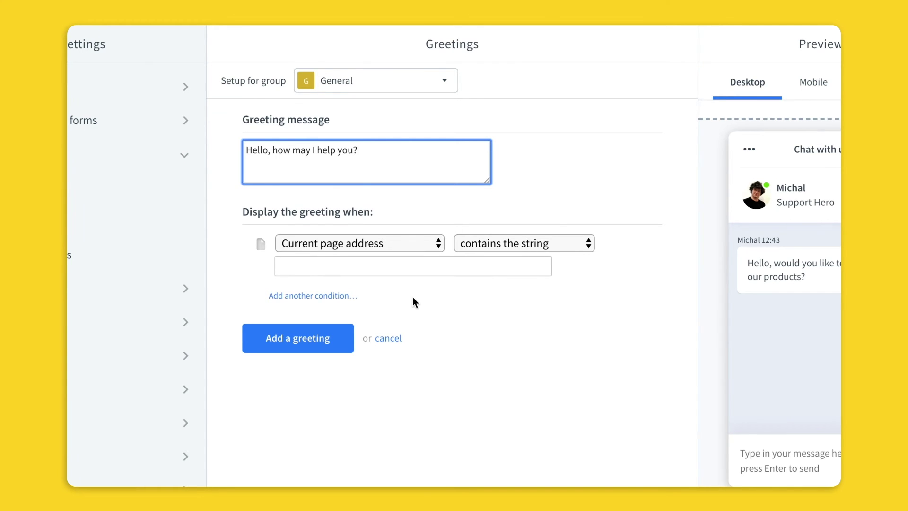
click(387, 338)
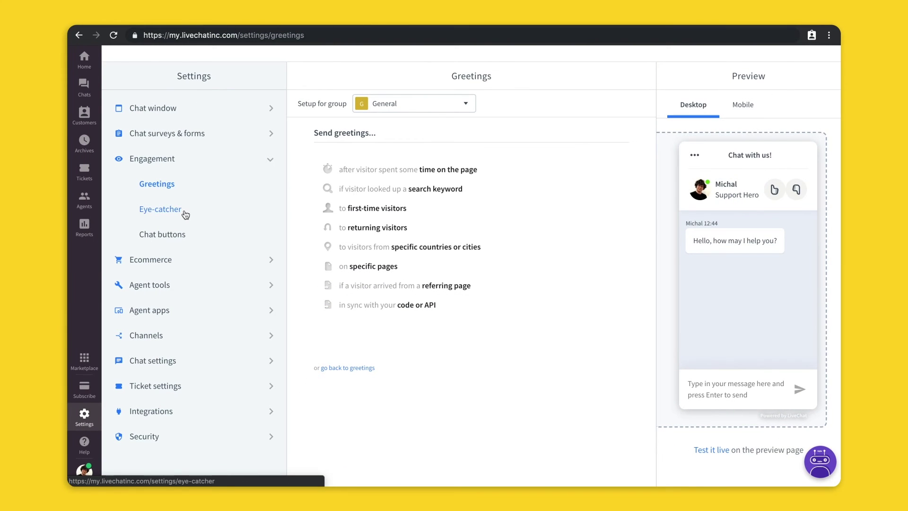
View the eye-catcher settings for the General group
click(185, 214)
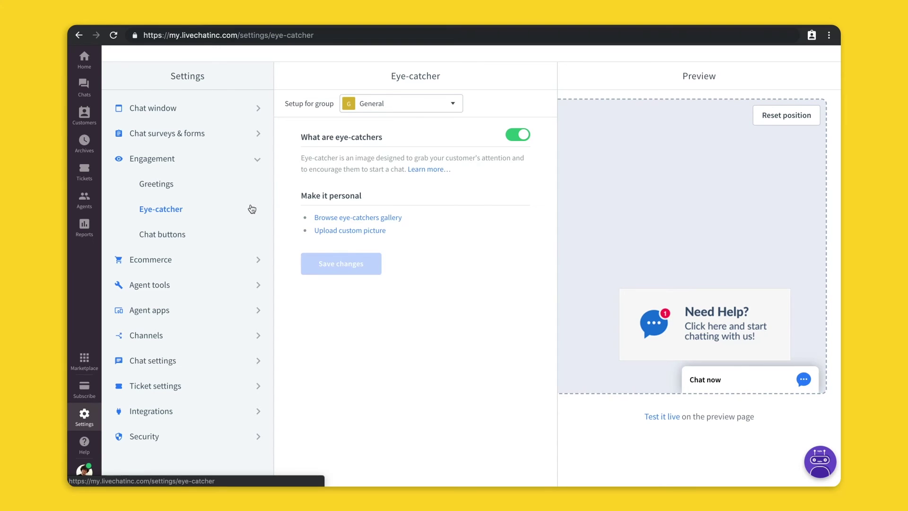
Look over the setup form for a new ecommerce goal, and leave it without adding a goal
click(228, 259)
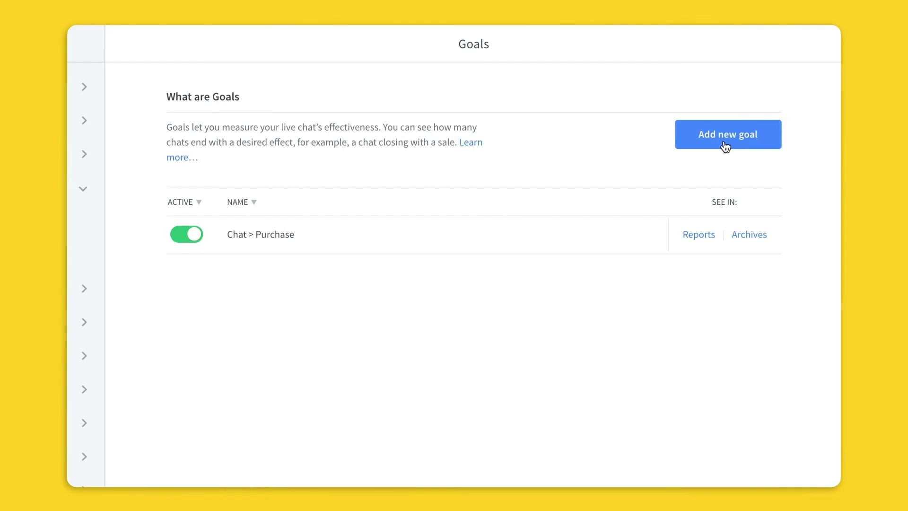
click(725, 147)
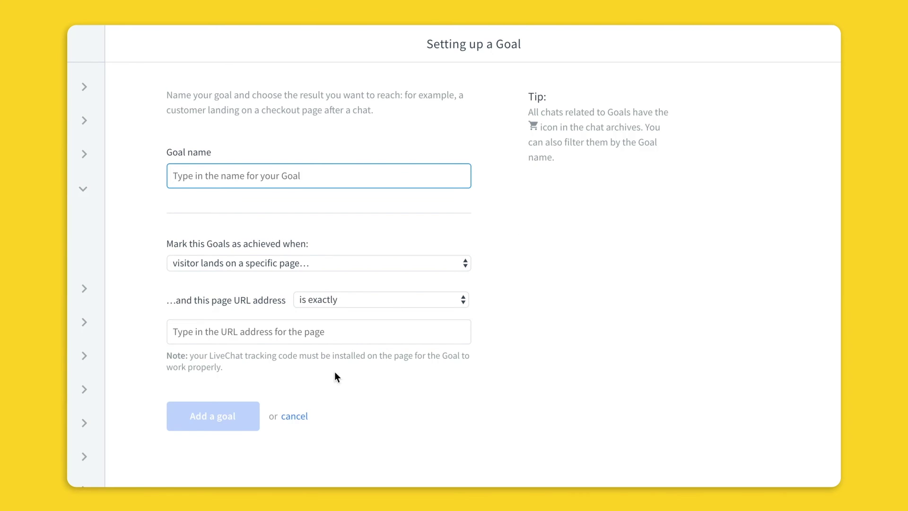
click(302, 416)
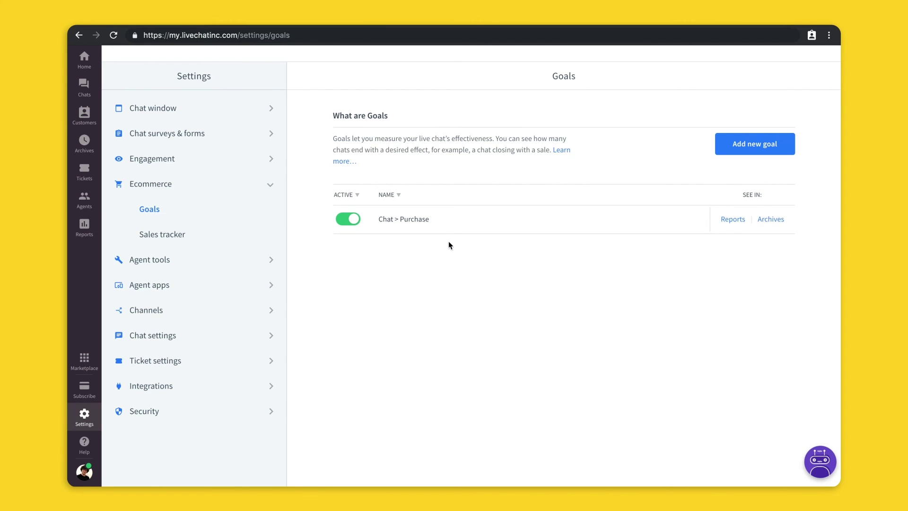
Look over the configuration form for a new sales tracker, and leave it without generating code
click(204, 238)
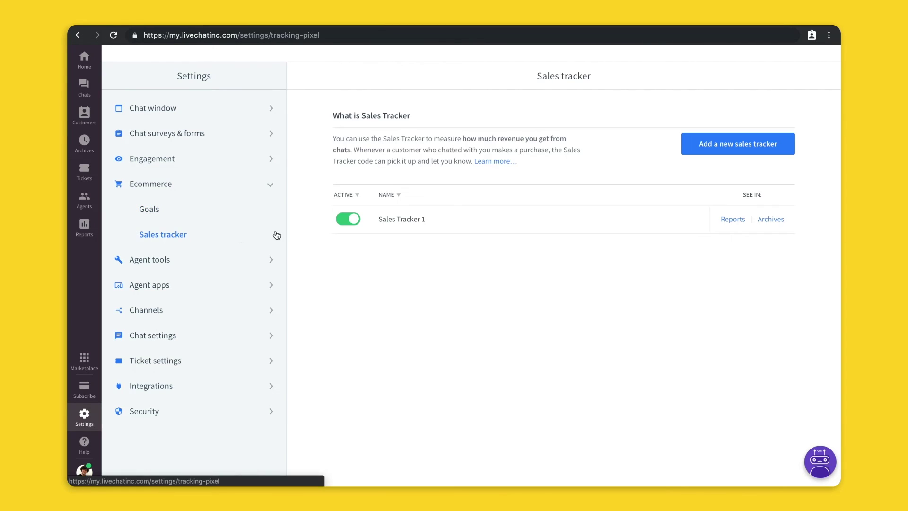
click(716, 149)
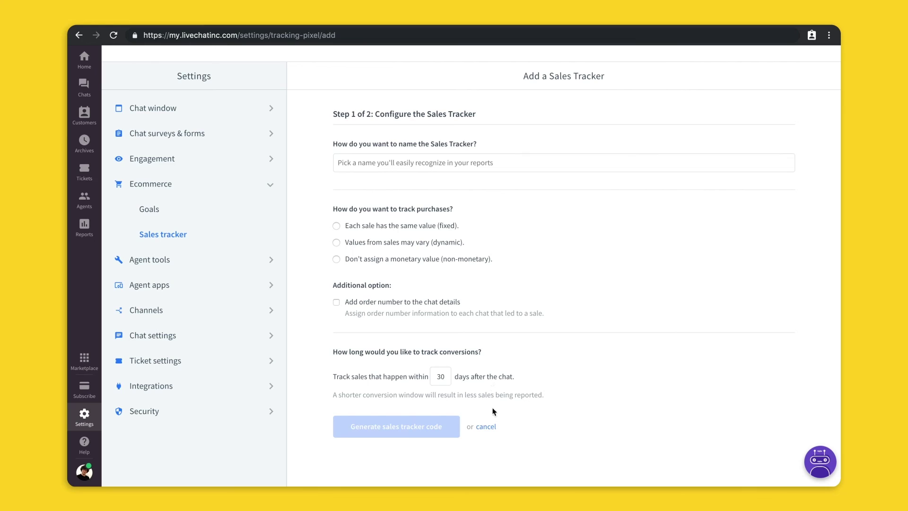
click(490, 427)
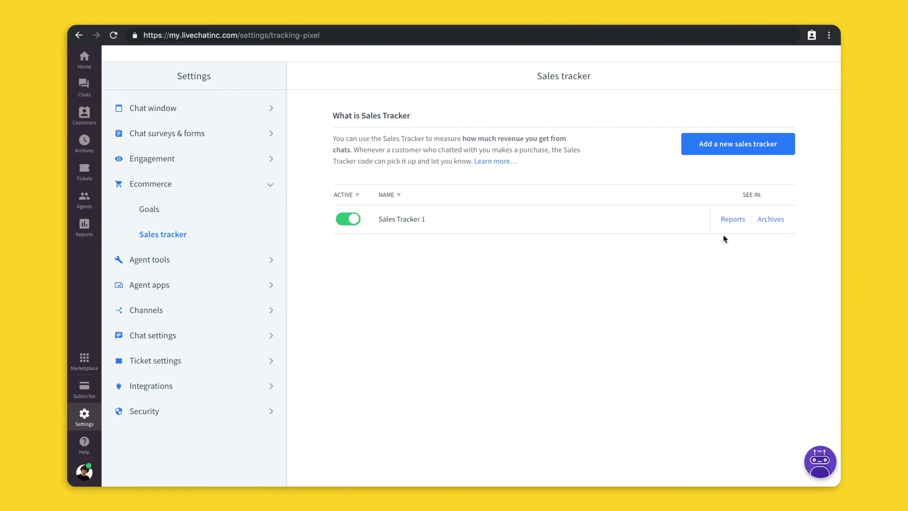